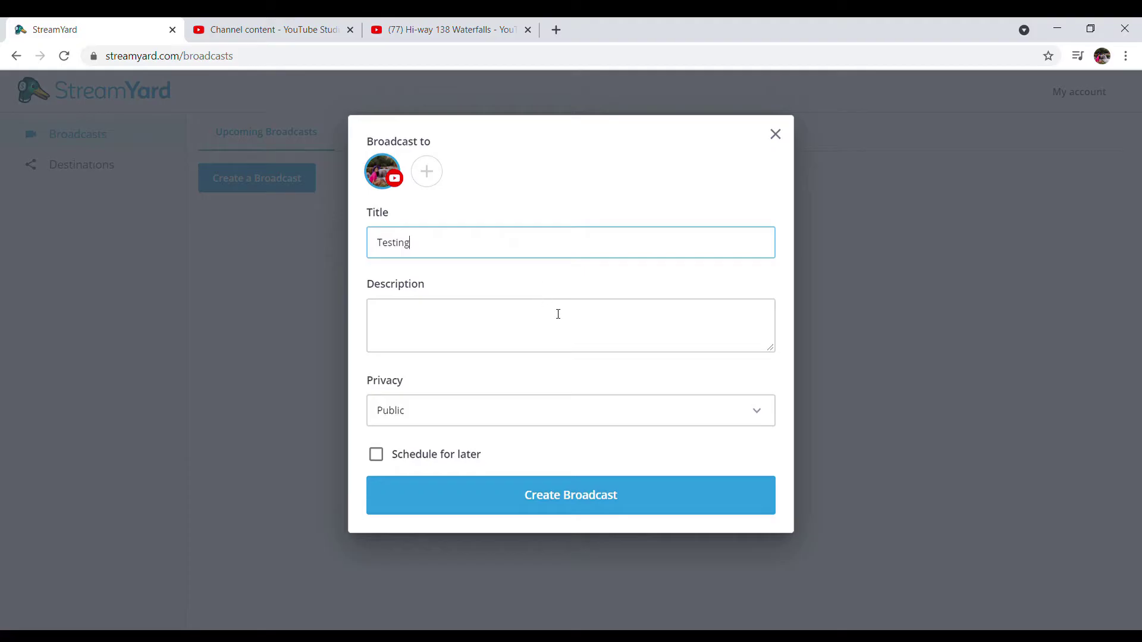
# Step: Create the public "Testing" broadcast and enter its studio with the microphone muted and the camera off
pyautogui.click(609, 498)
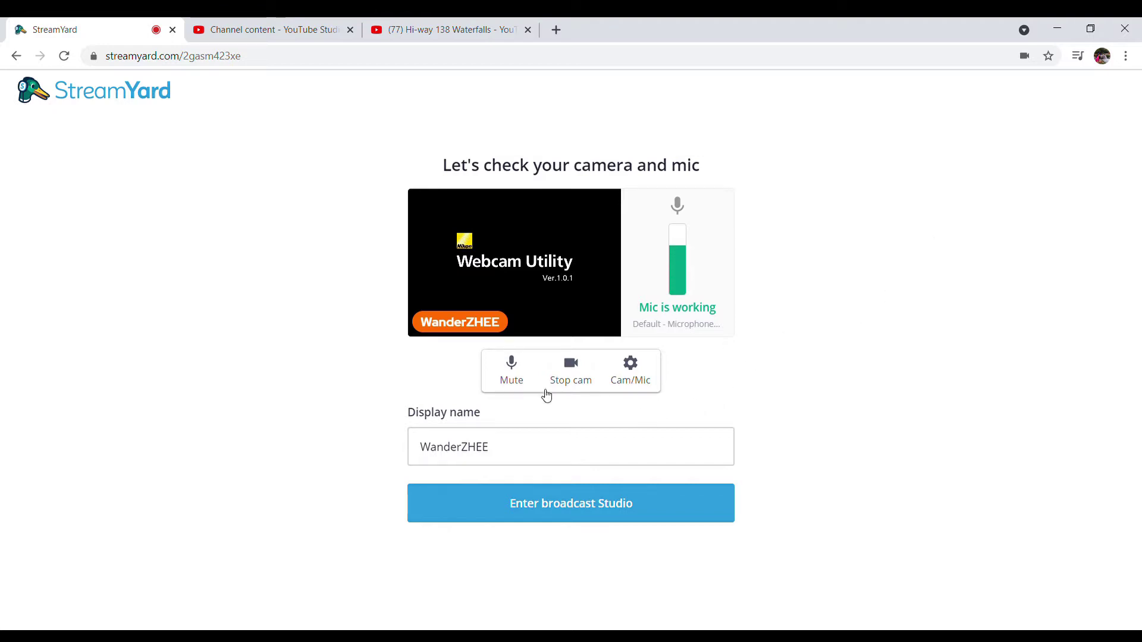
pyautogui.click(520, 380)
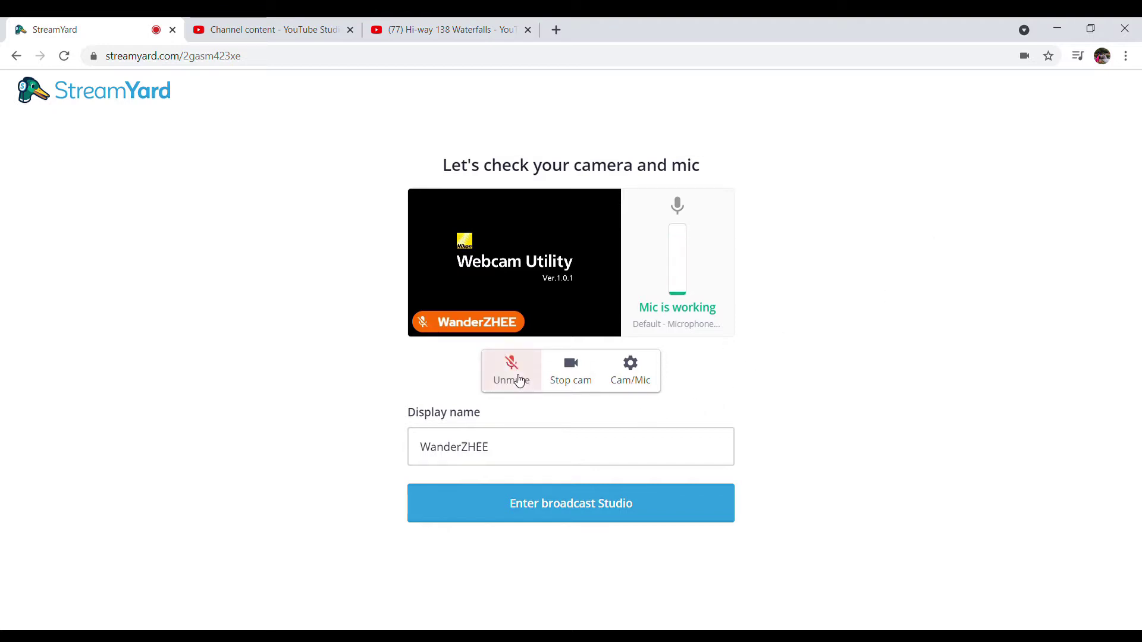
pyautogui.click(585, 380)
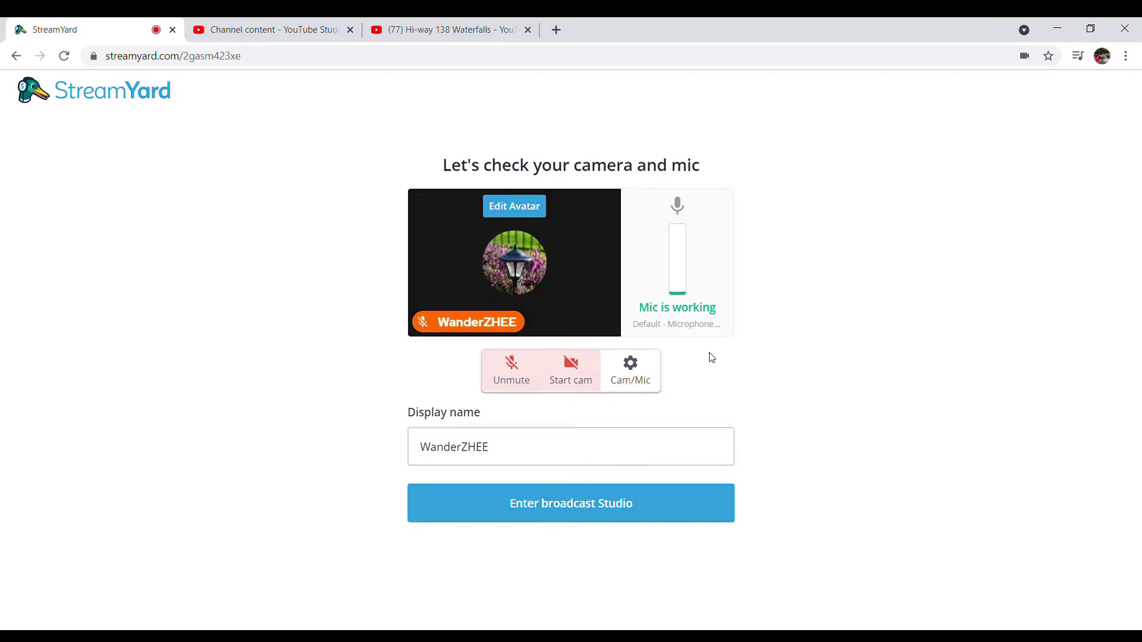
pyautogui.click(598, 510)
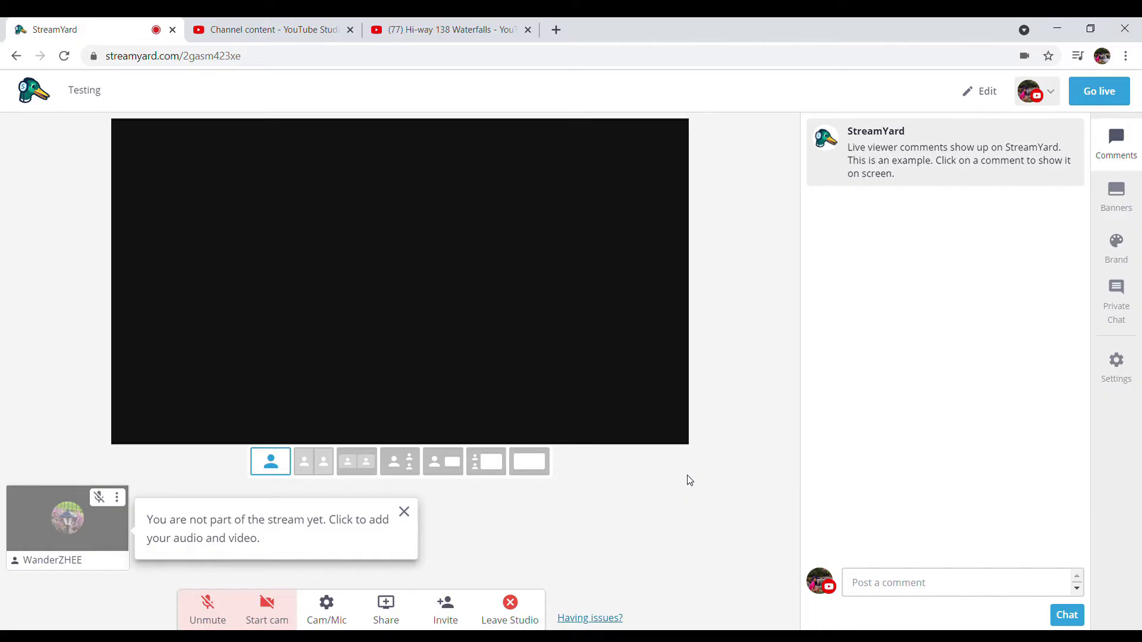
pyautogui.click(405, 512)
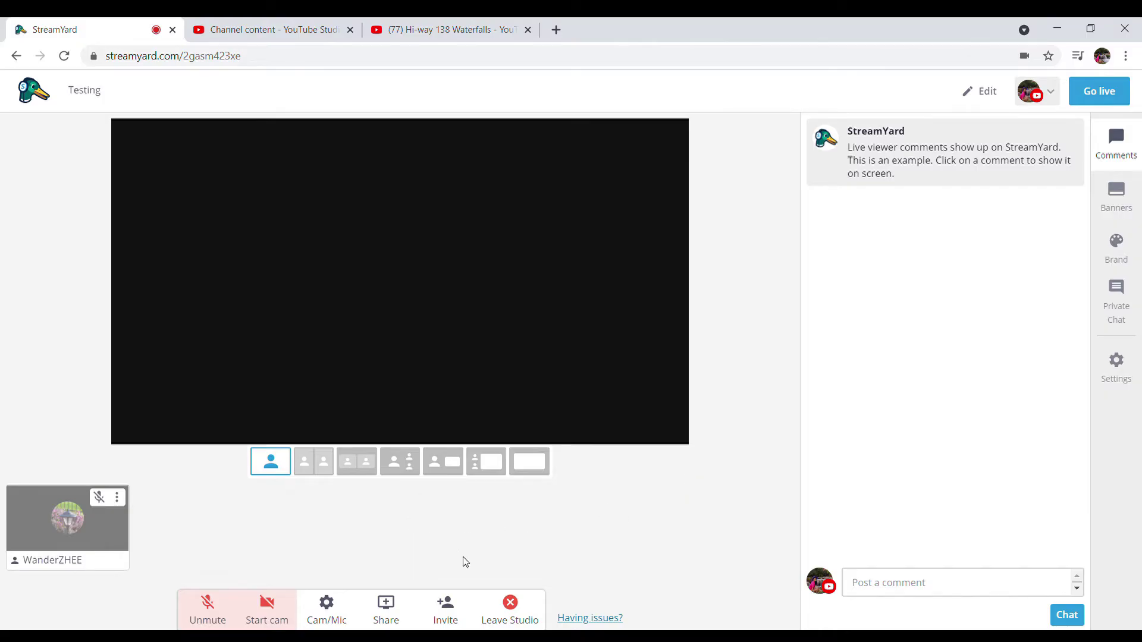
# Step: Share the "(77) Hi-way 138 Waterfalls - YouTube" browser tab in the broadcast studio, without audio
pyautogui.click(399, 615)
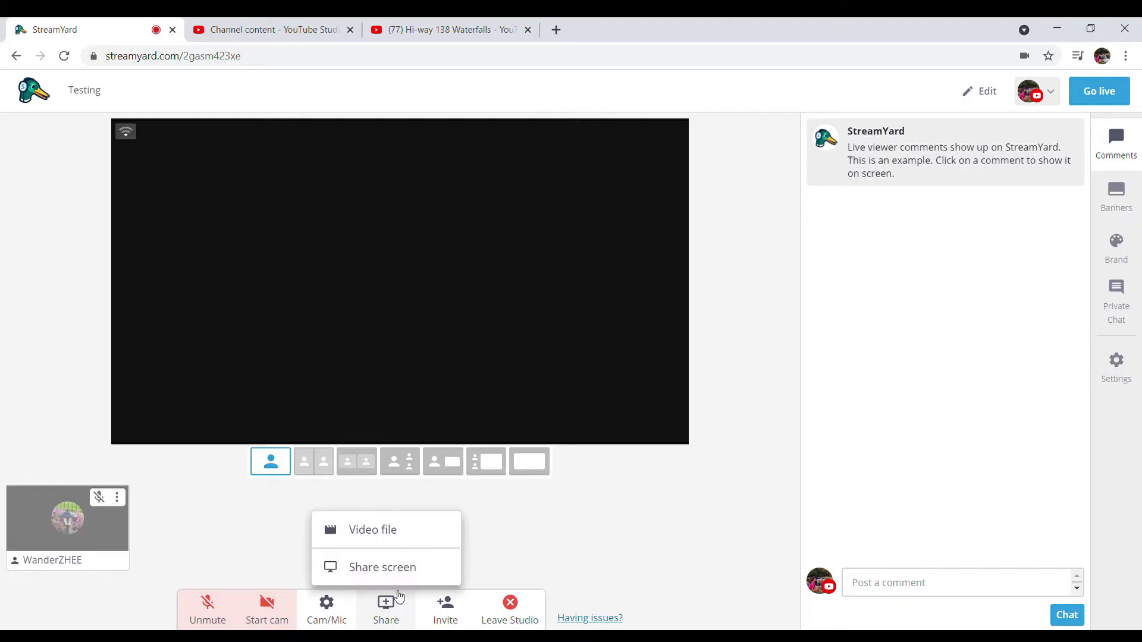
pyautogui.click(392, 567)
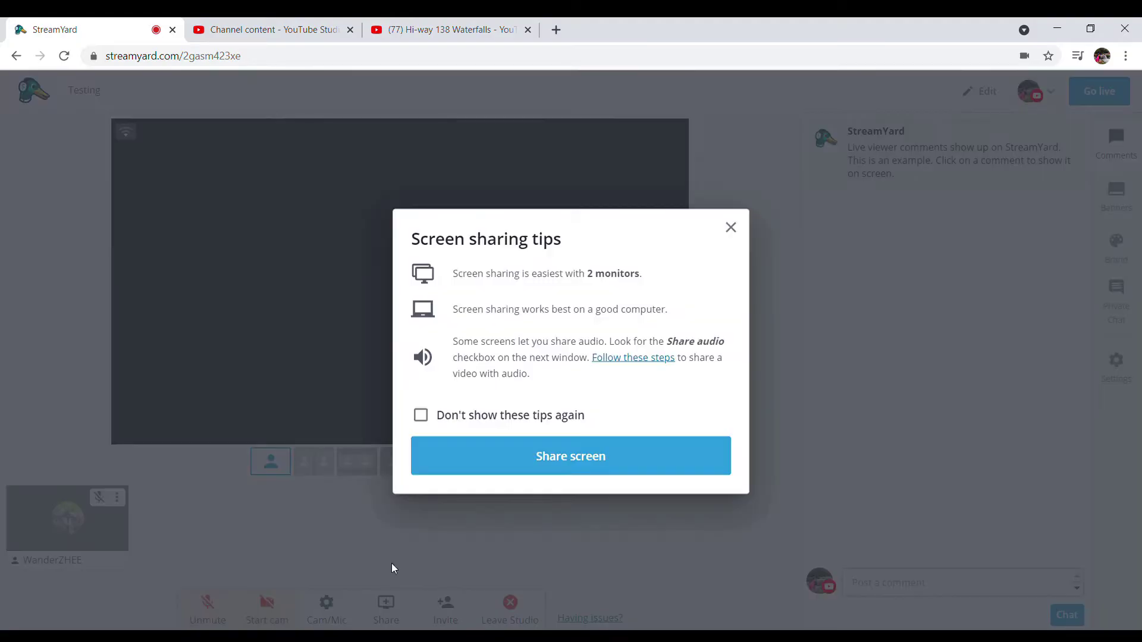
pyautogui.click(559, 453)
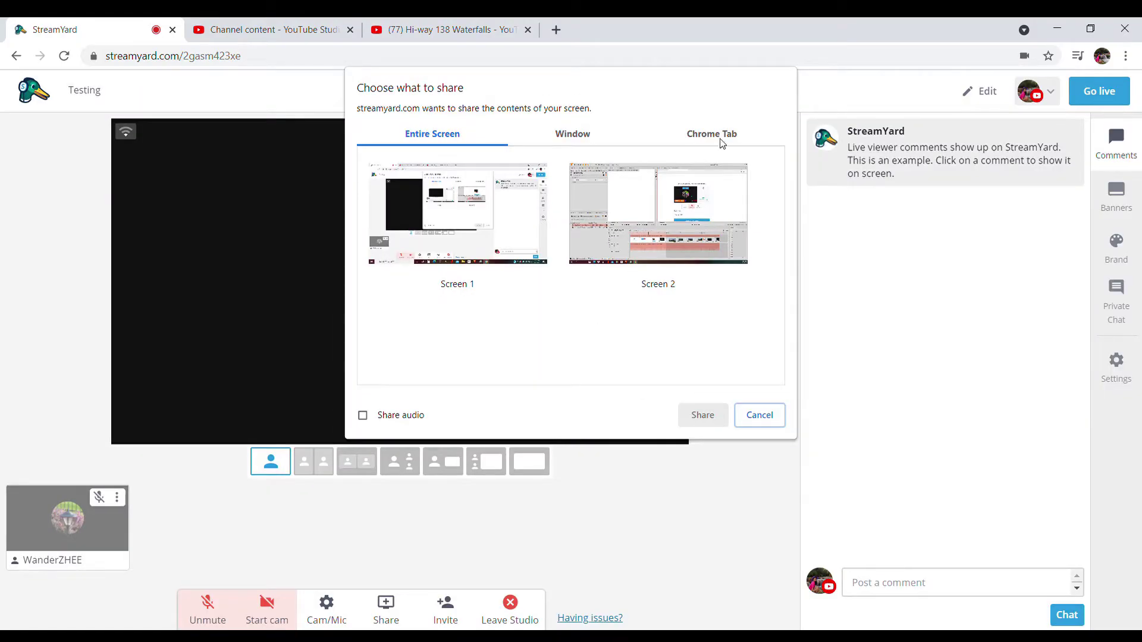
pyautogui.click(722, 141)
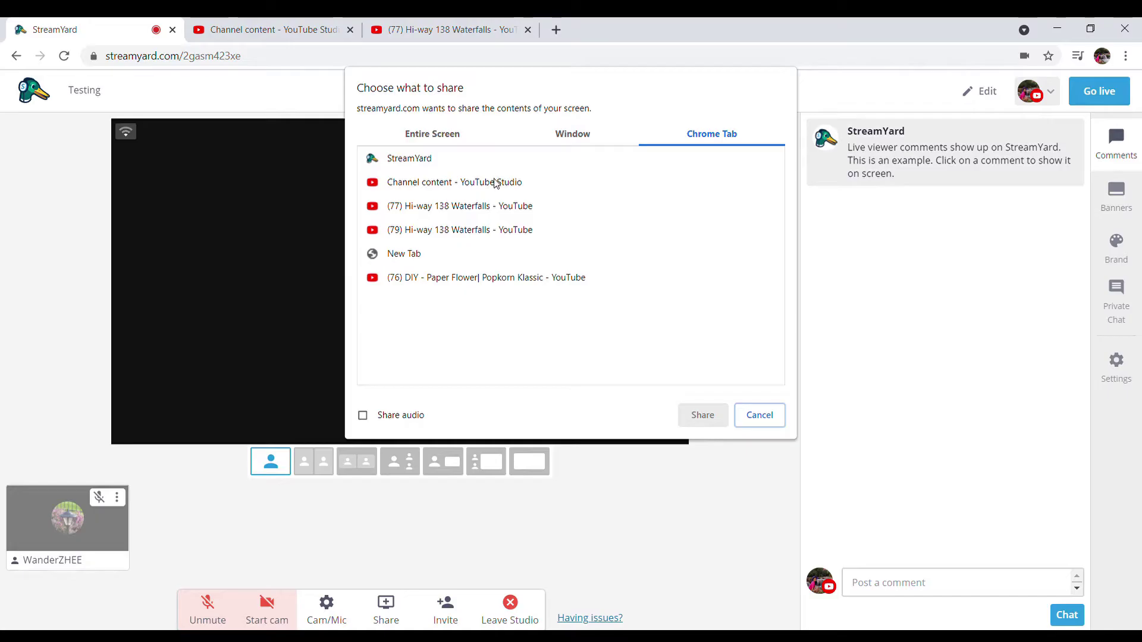
pyautogui.click(508, 211)
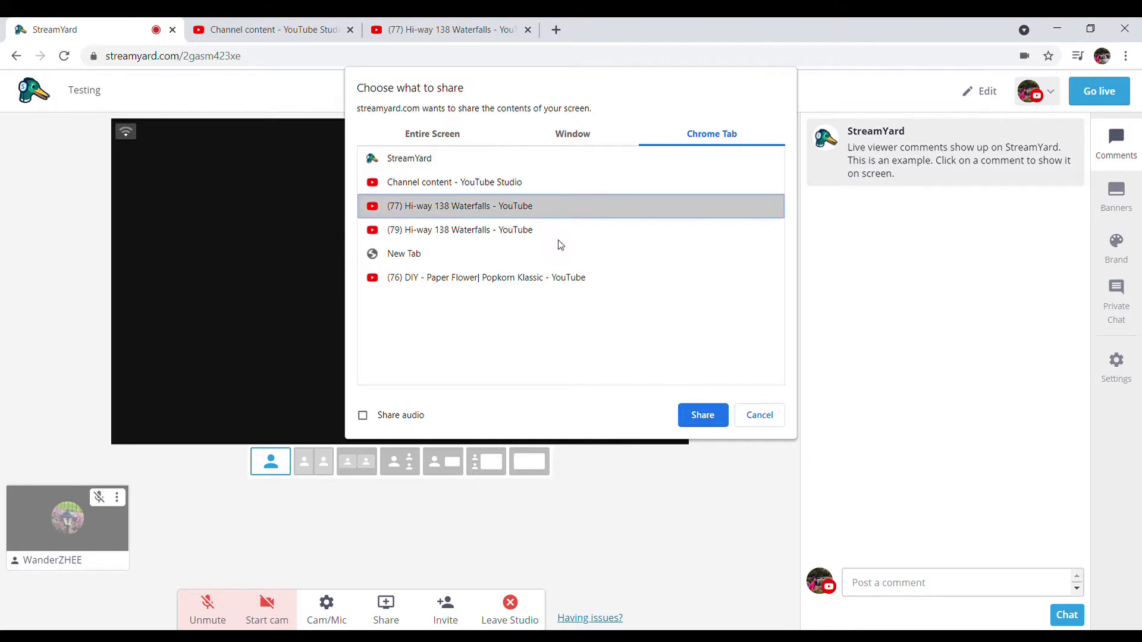
pyautogui.click(703, 415)
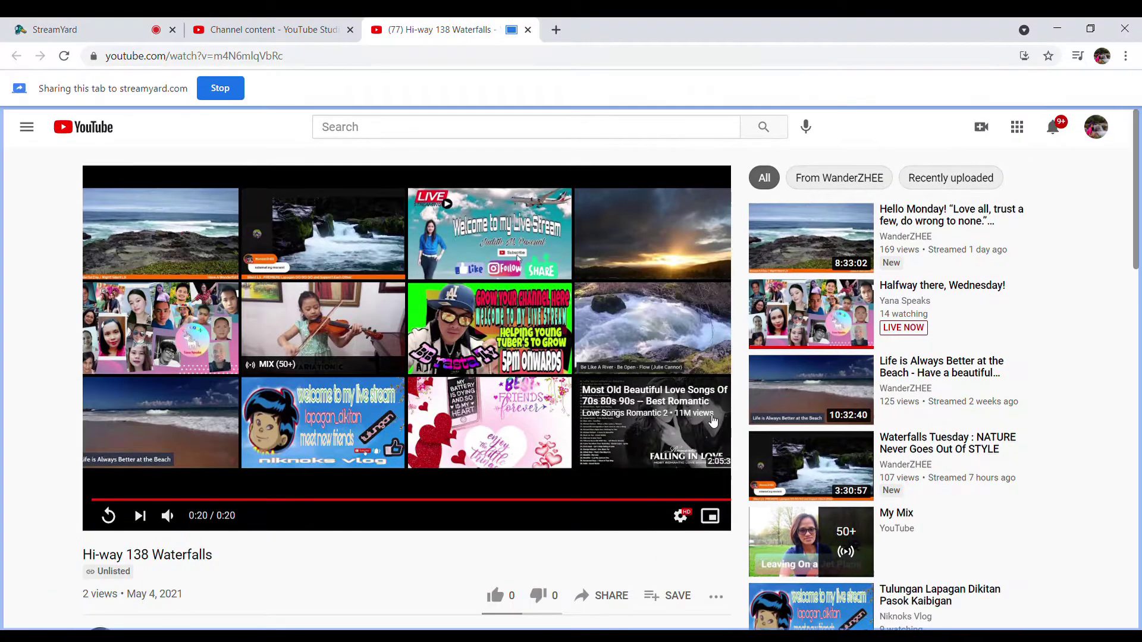
# Step: Replay the Hi-way 138 Waterfalls video with looping turned on and show it full screen
pyautogui.click(111, 518)
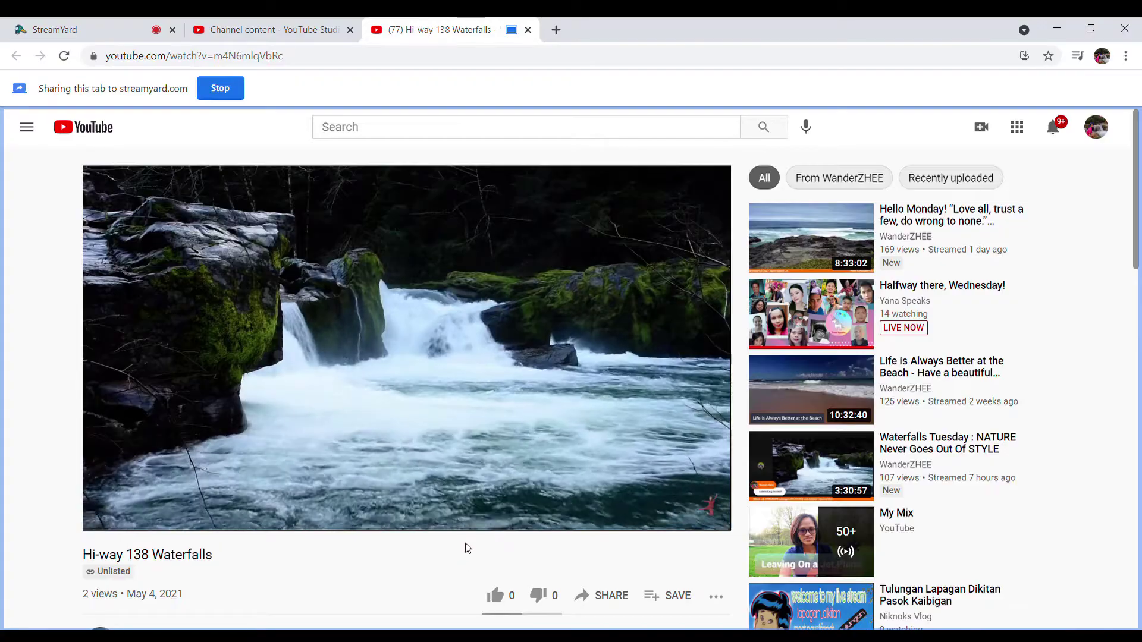
pyautogui.rightClick(635, 435)
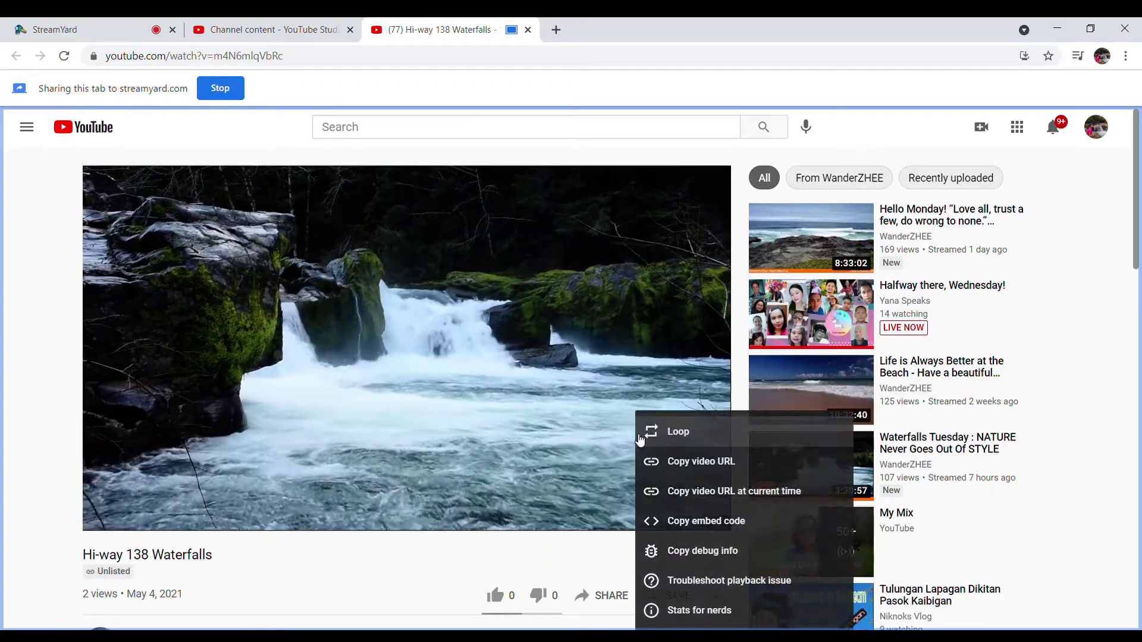
pyautogui.click(680, 433)
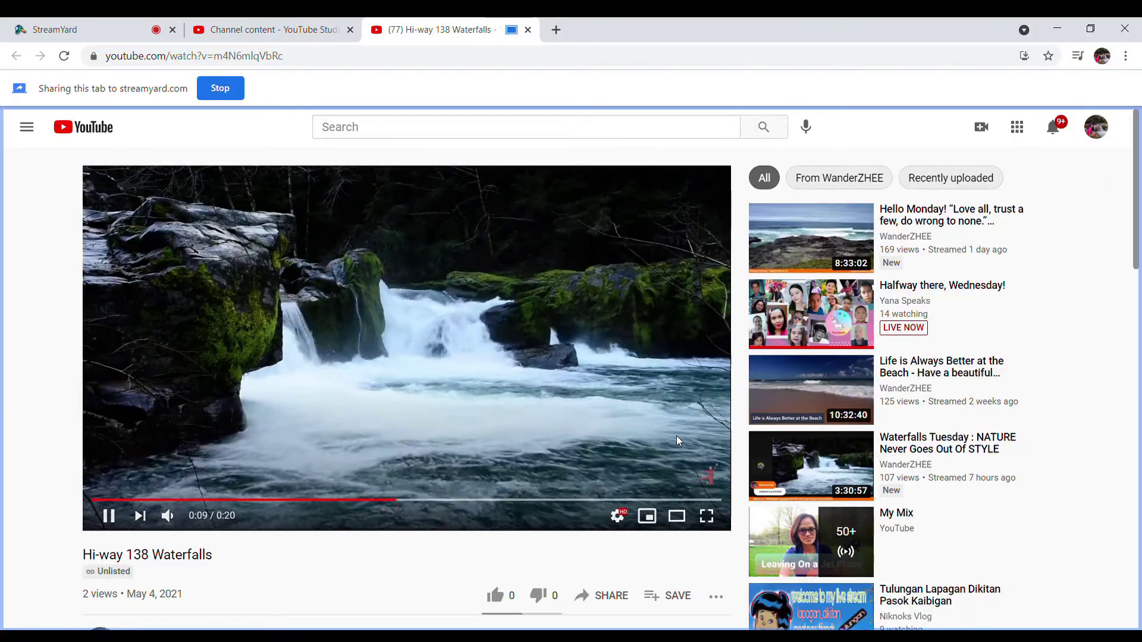
pyautogui.click(706, 516)
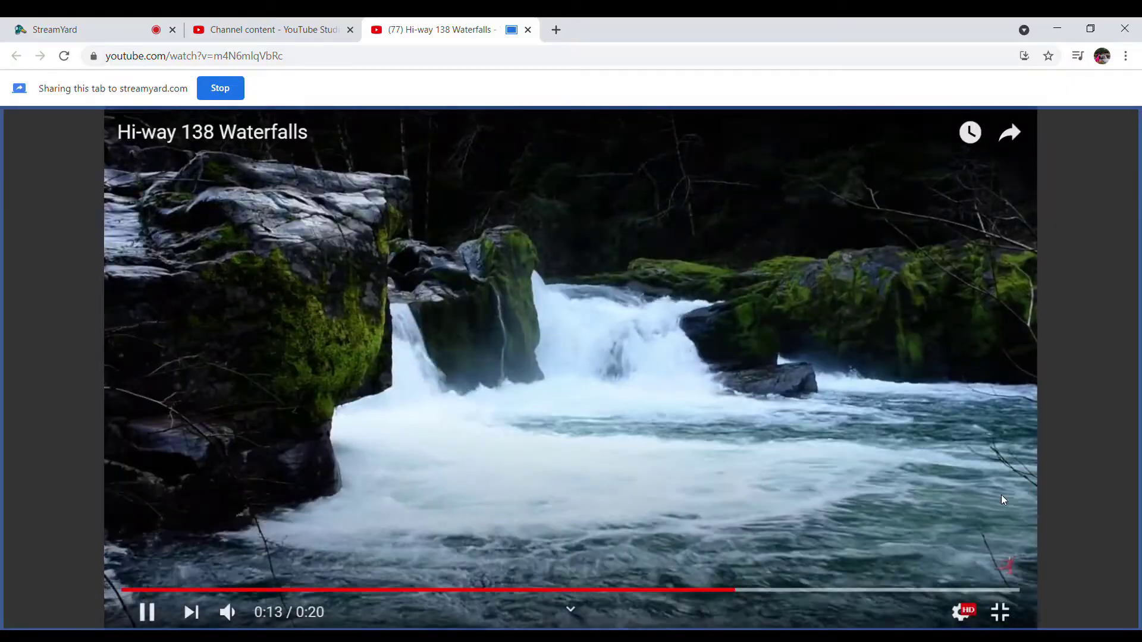
pyautogui.click(166, 32)
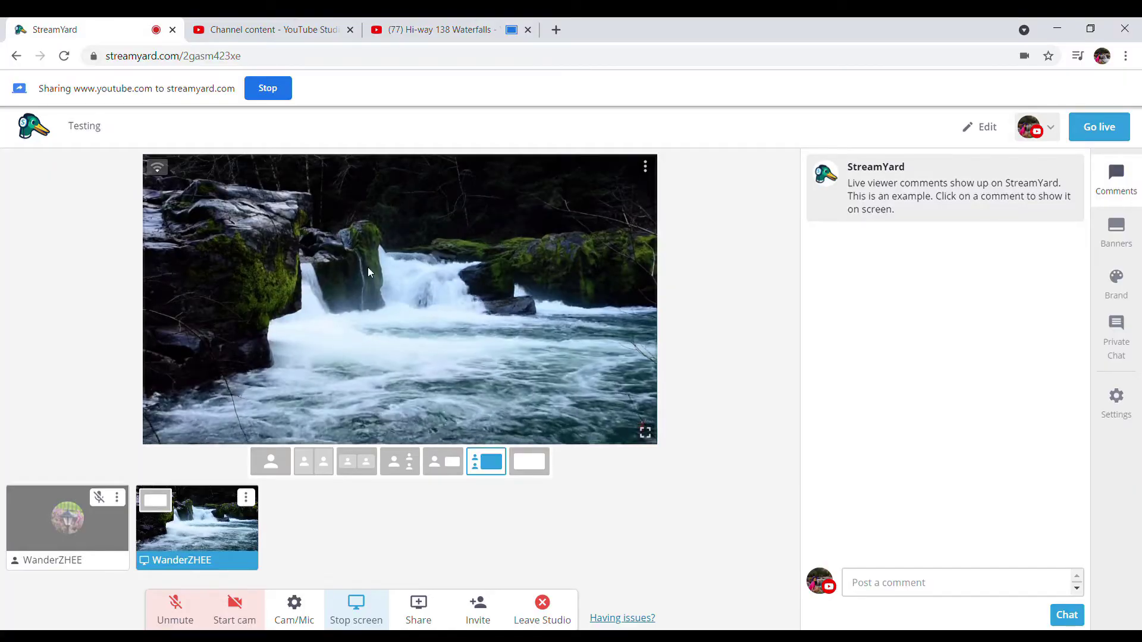
pyautogui.click(427, 36)
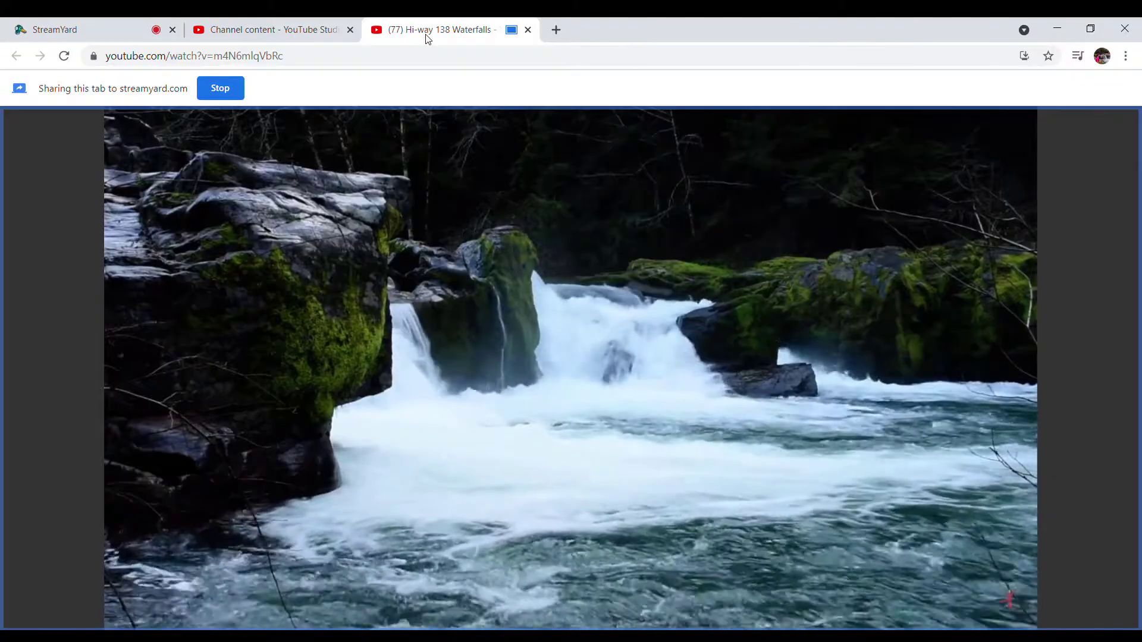
pyautogui.click(275, 37)
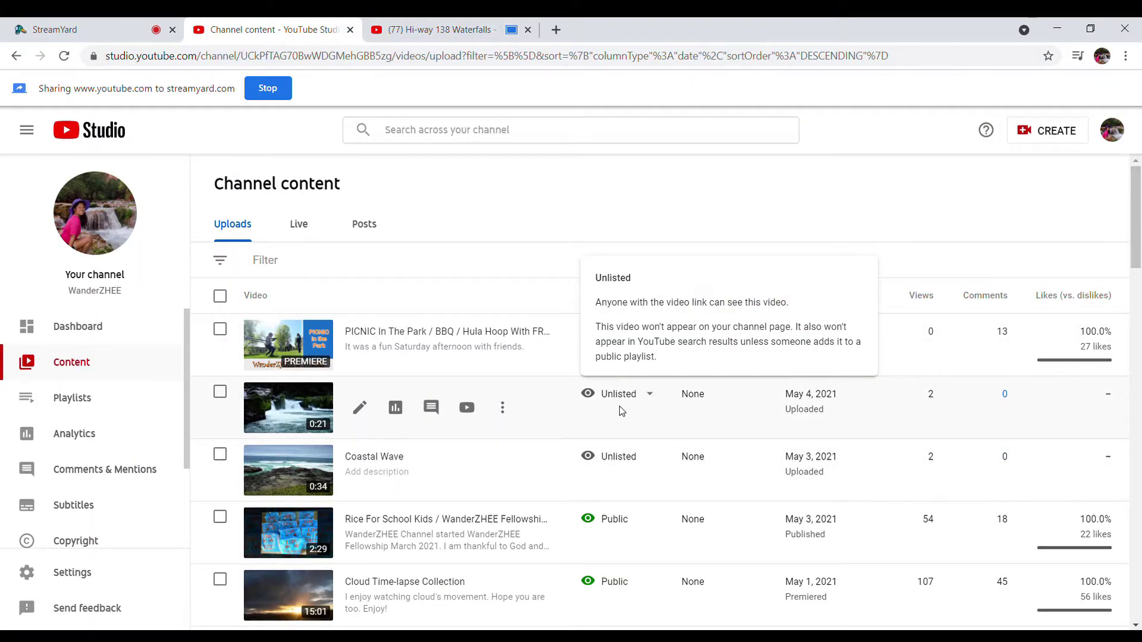
pyautogui.click(420, 31)
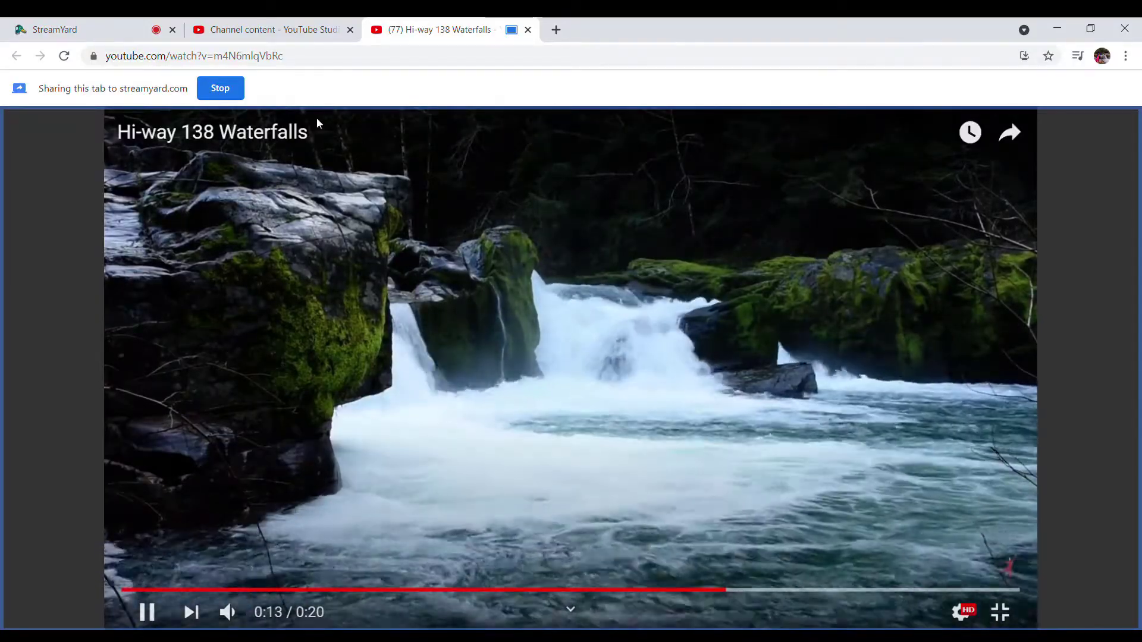
pyautogui.click(262, 33)
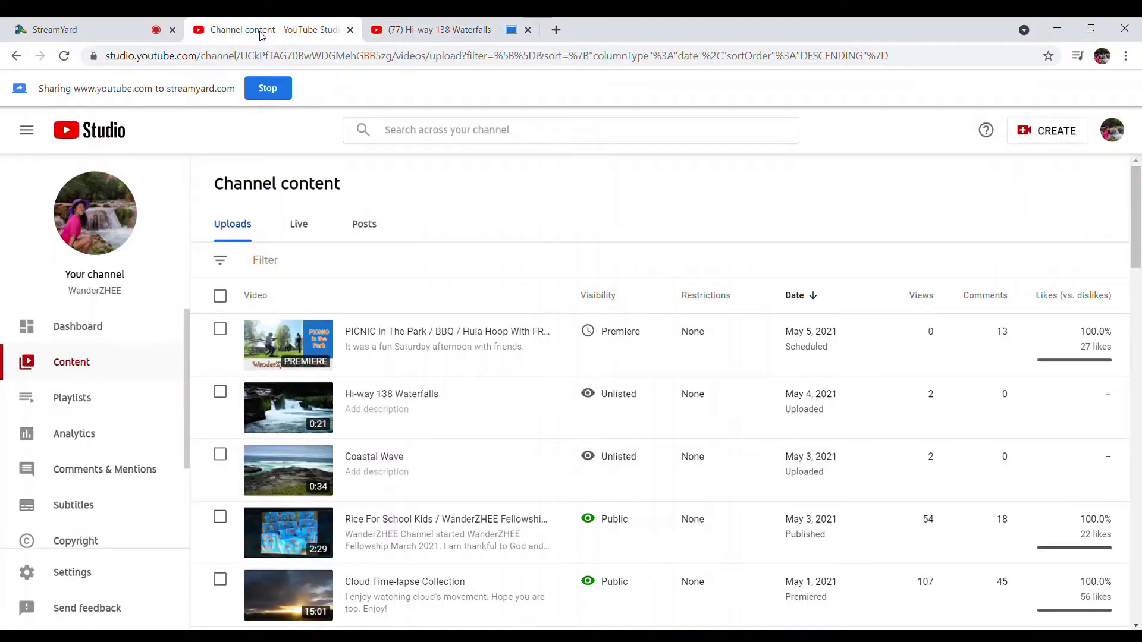
pyautogui.click(446, 36)
# Step: Return to StreamYard, create a scrolling ticker banner reading "Happy Wednesday Everyone!" and show it on the stream
pyautogui.click(94, 35)
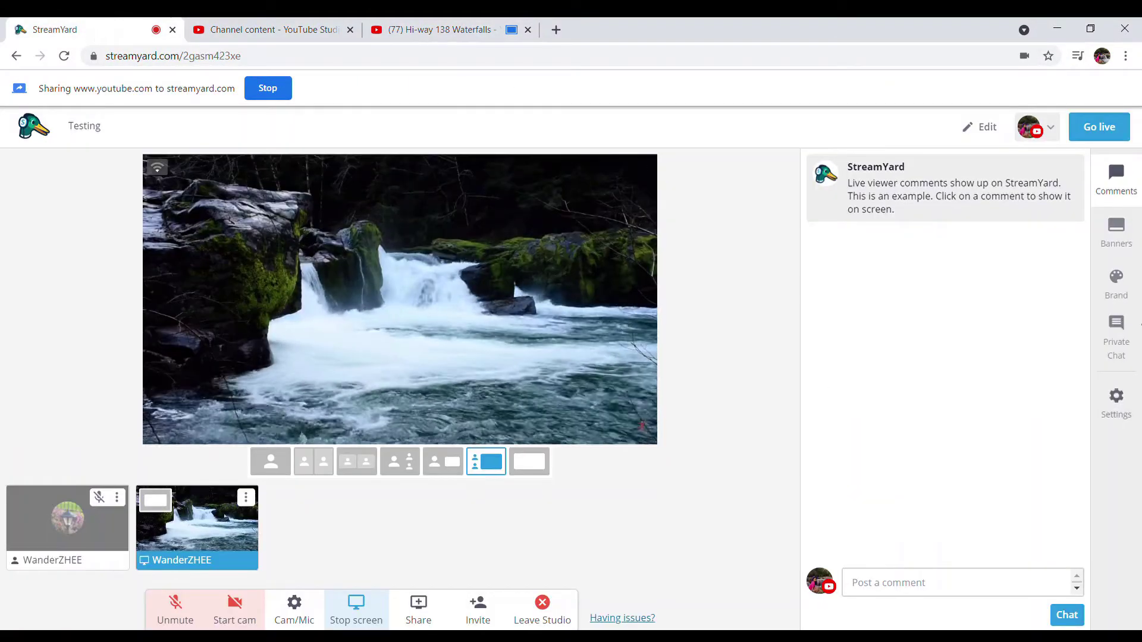
pyautogui.click(1124, 233)
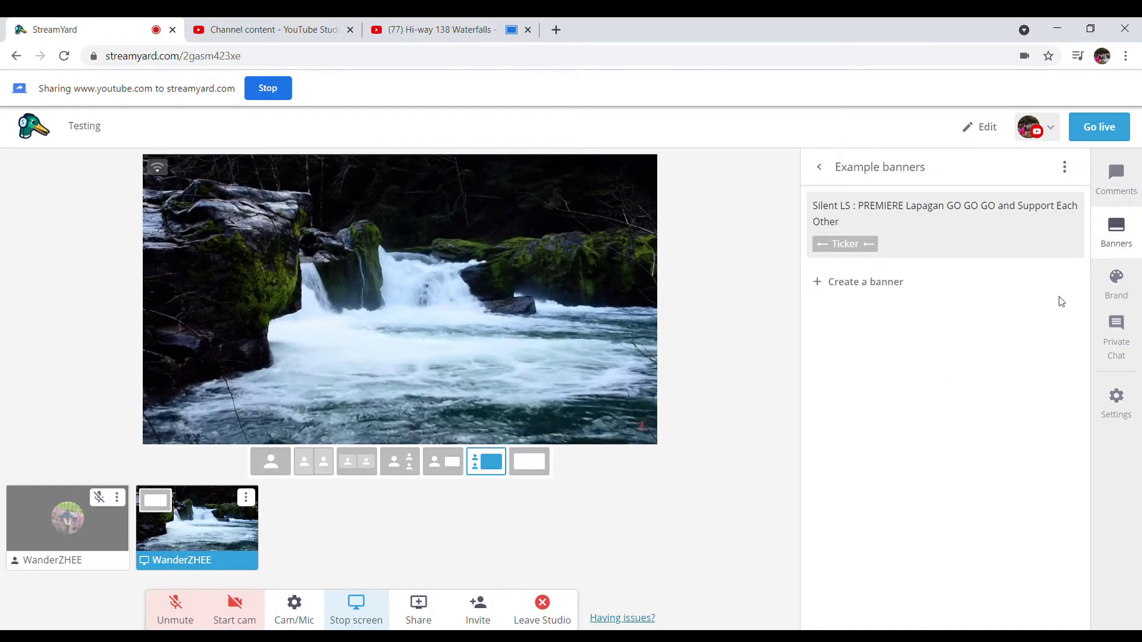
pyautogui.click(898, 293)
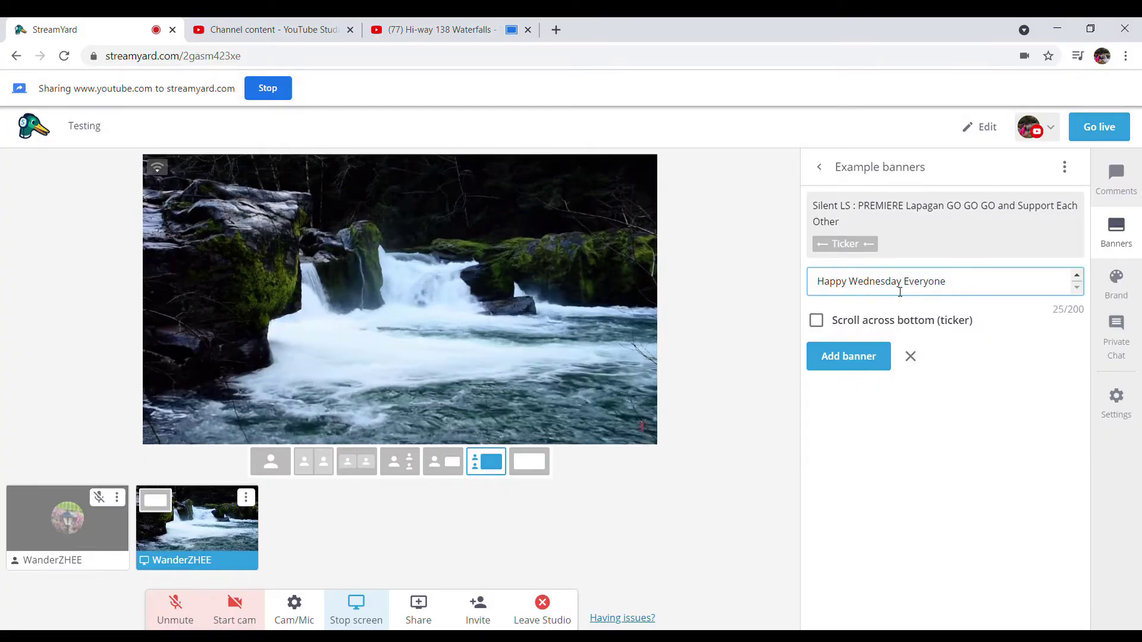
pyautogui.click(819, 322)
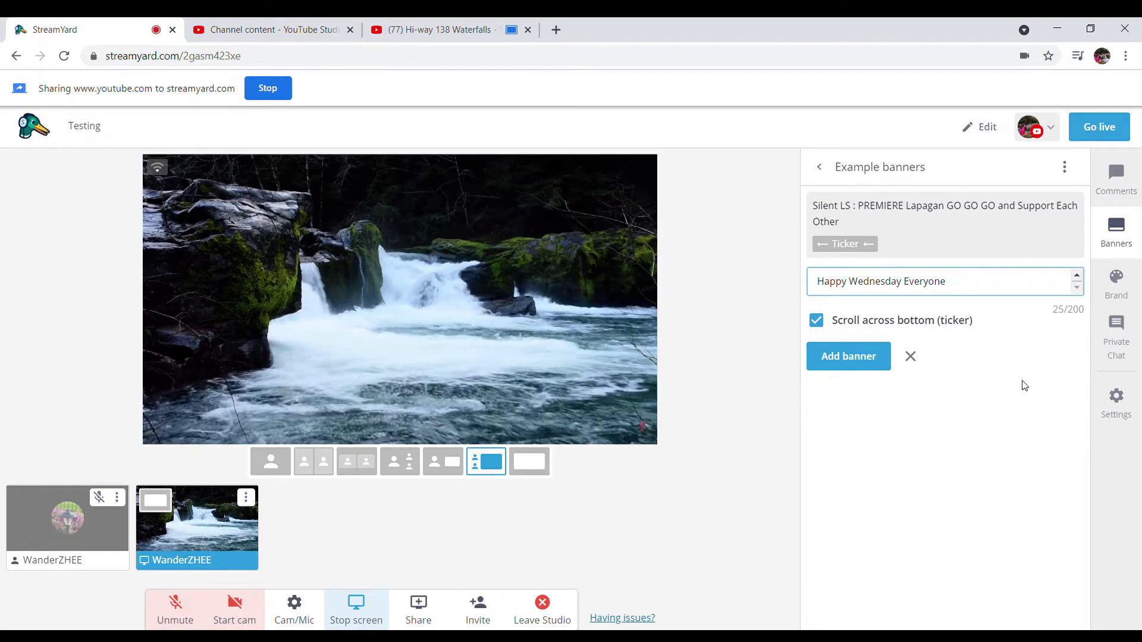
pyautogui.press('BackSpace')
pyautogui.write('!')
pyautogui.press('Return')
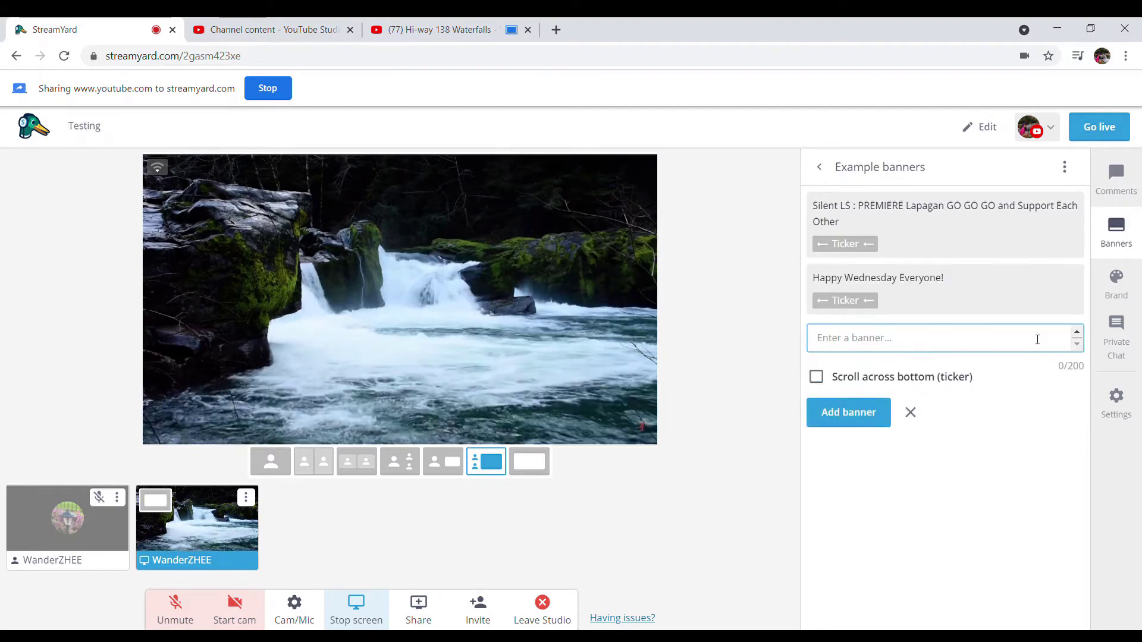
pyautogui.click(960, 290)
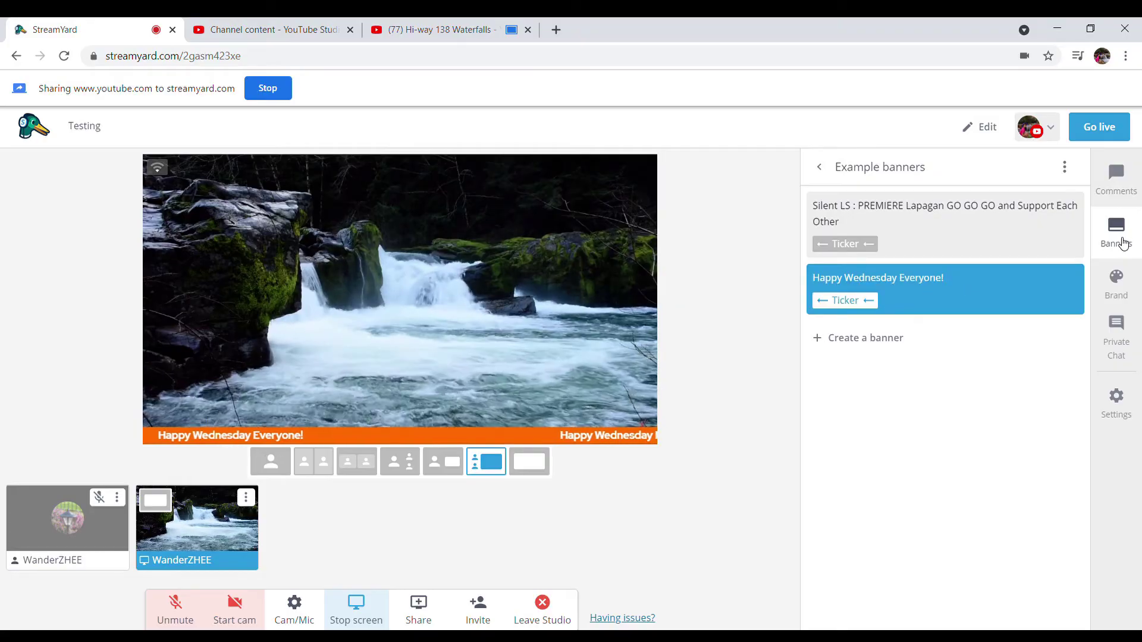
# Step: Set the brand color to blue (#0031ff) after trying greens, and choose the Default theme
pyautogui.click(1118, 292)
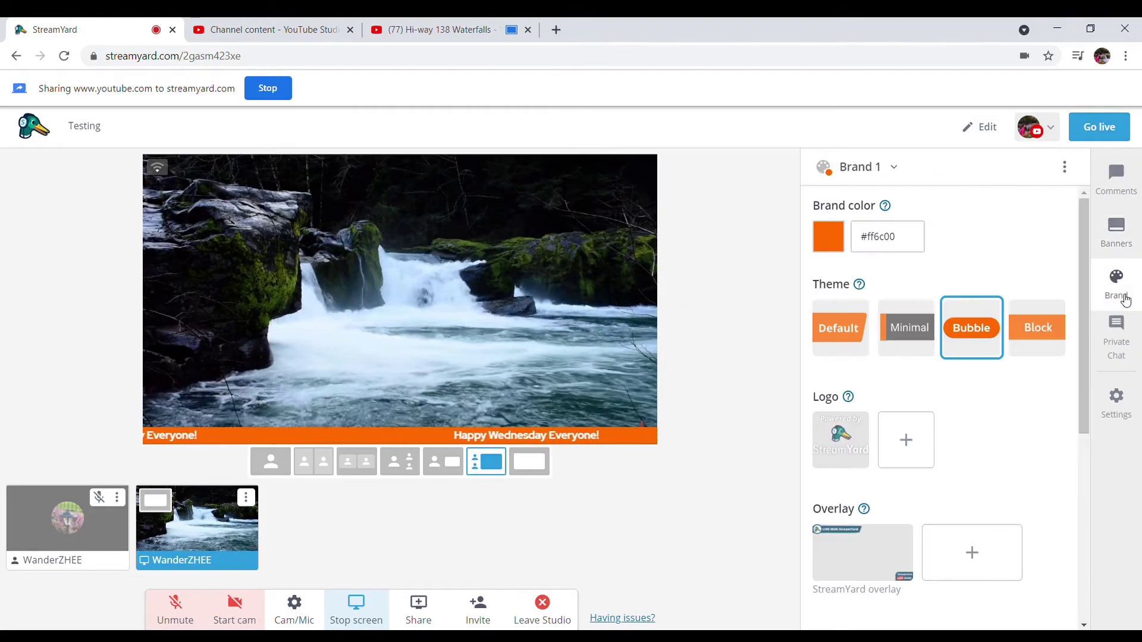
pyautogui.click(839, 247)
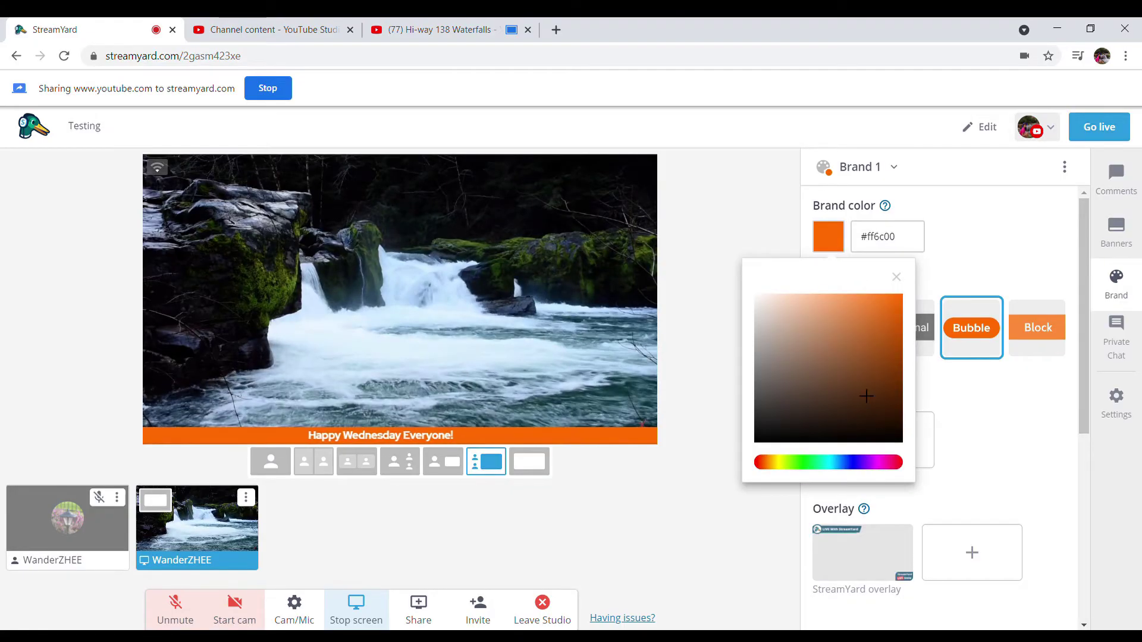
pyautogui.click(814, 467)
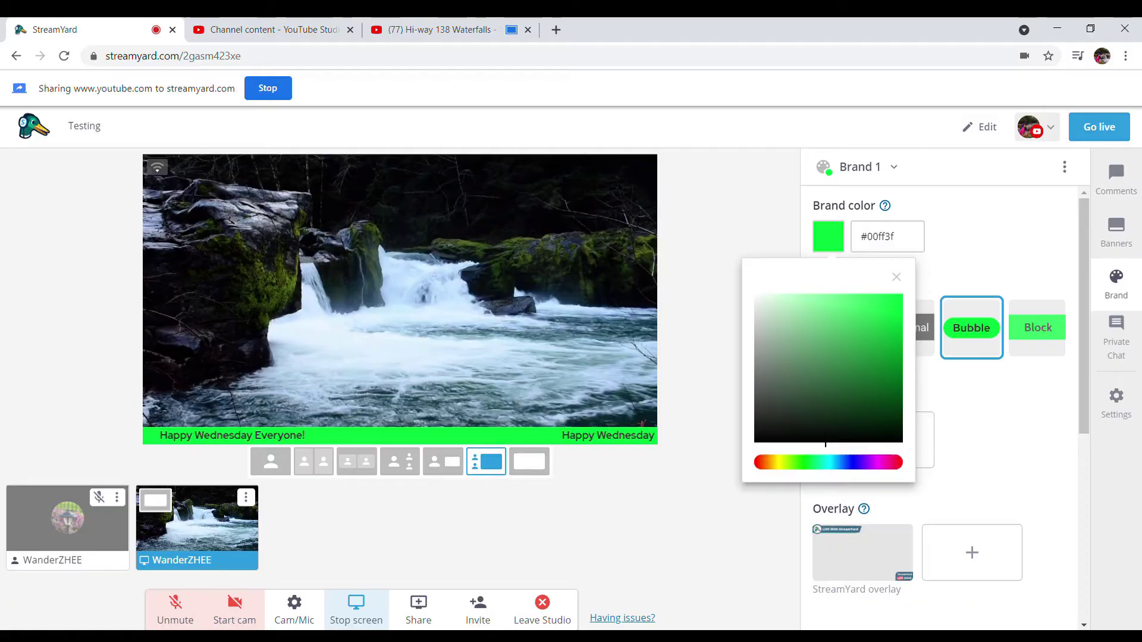
pyautogui.click(792, 468)
pyautogui.click(897, 315)
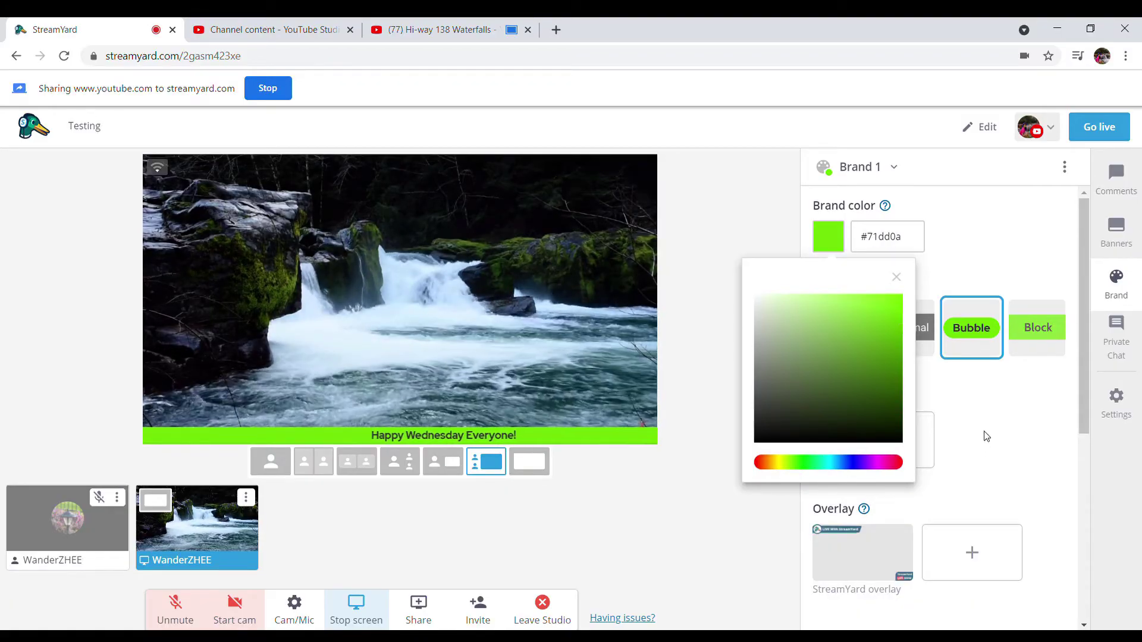
pyautogui.click(850, 468)
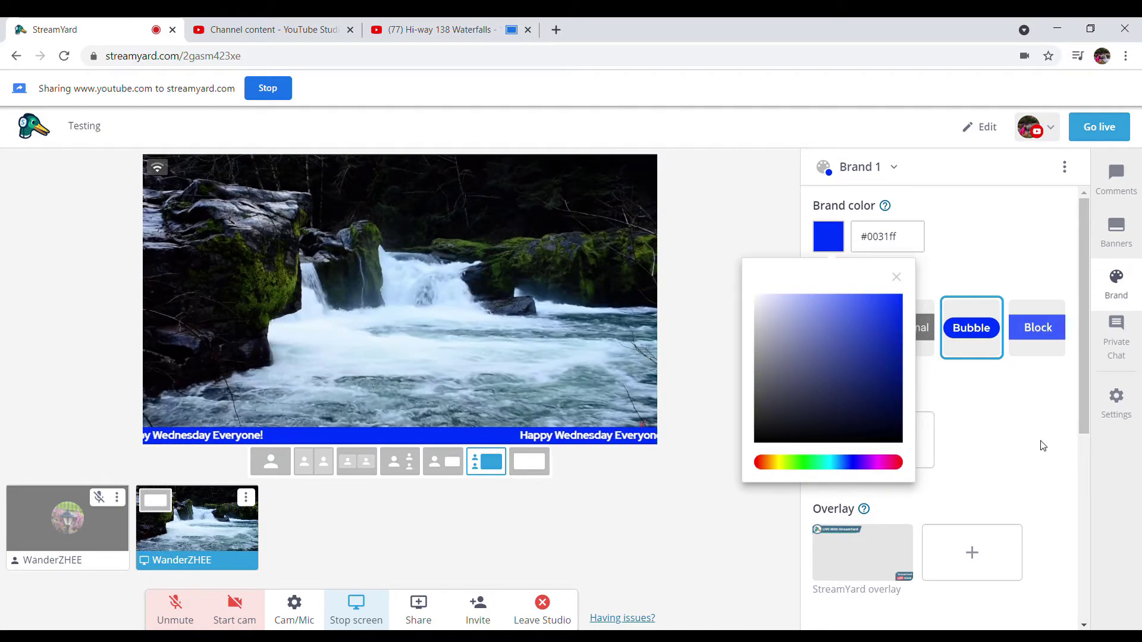
pyautogui.click(1014, 440)
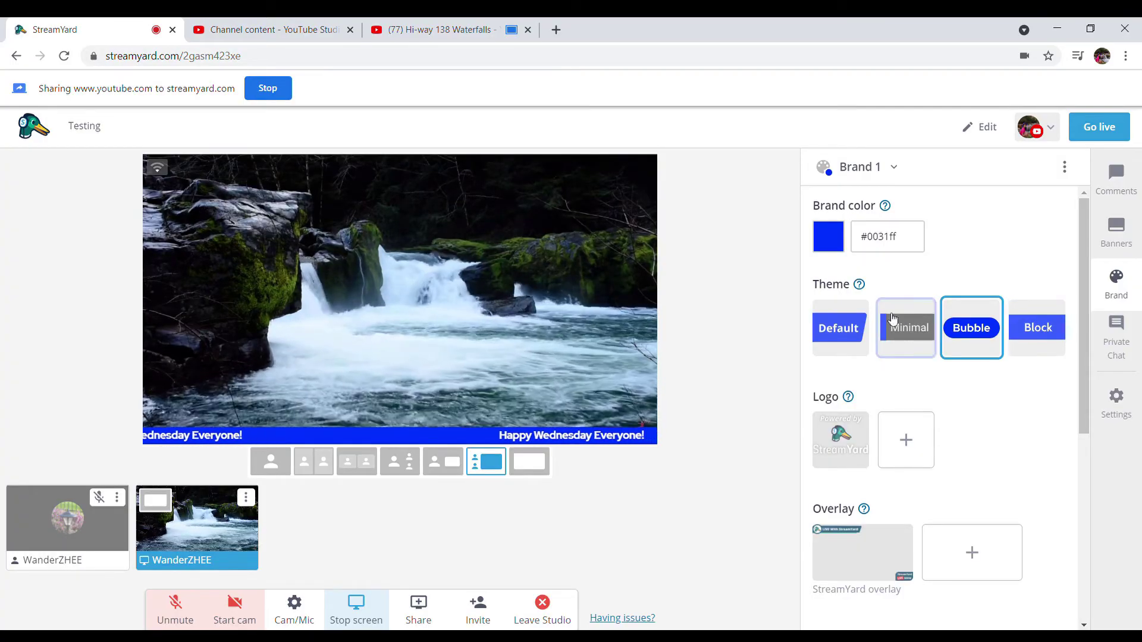
pyautogui.click(855, 341)
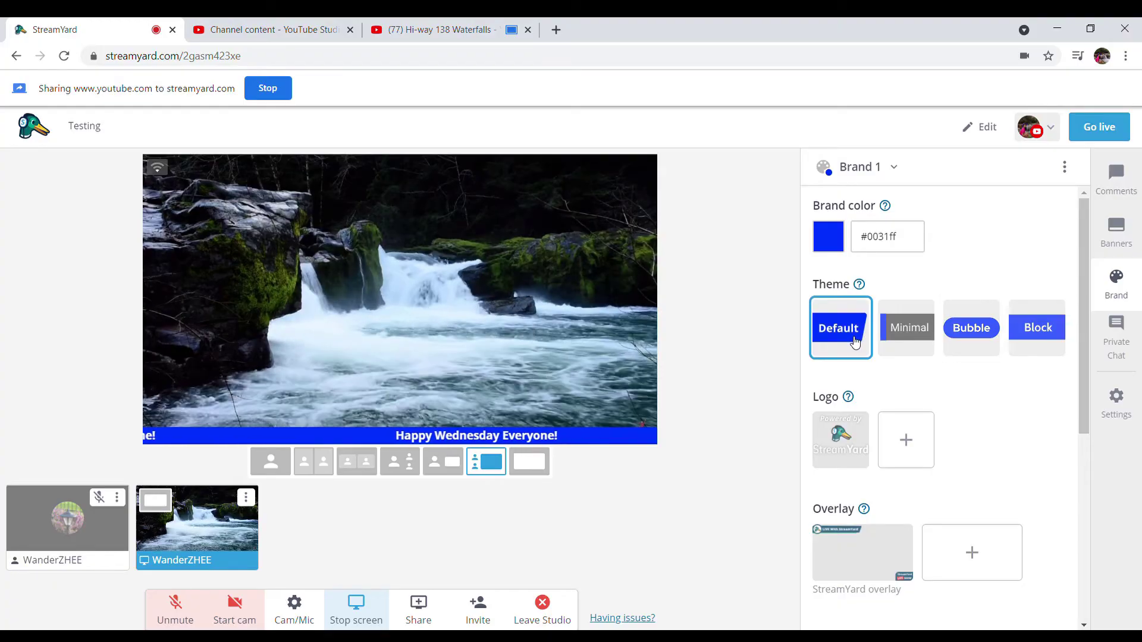
# Step: Post the comment "Good Morning" in the broadcast's comments
pyautogui.click(1118, 181)
pyautogui.click(944, 583)
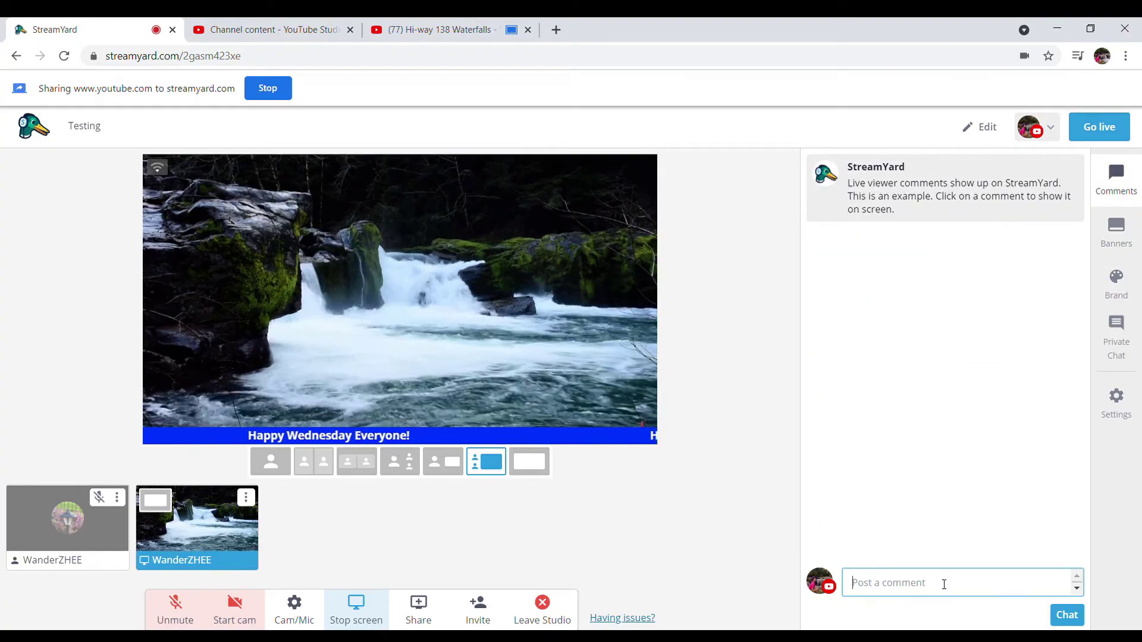
pyautogui.write('Good Morning')
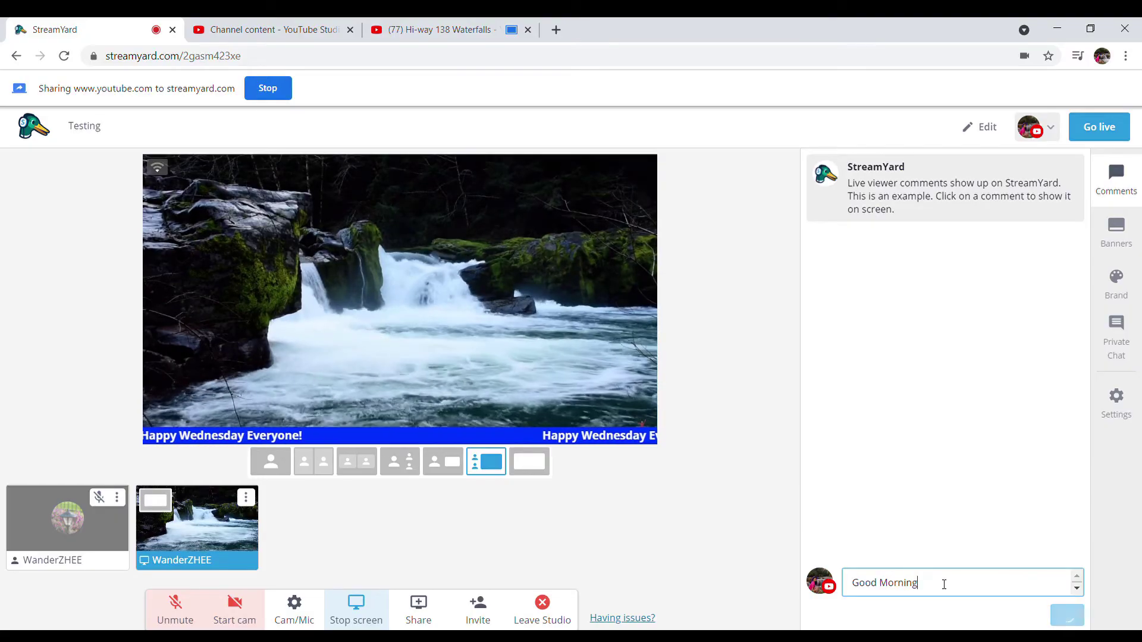
# Step: Submit the "Good Morning" comment and display it on the stream
pyautogui.press('Return')
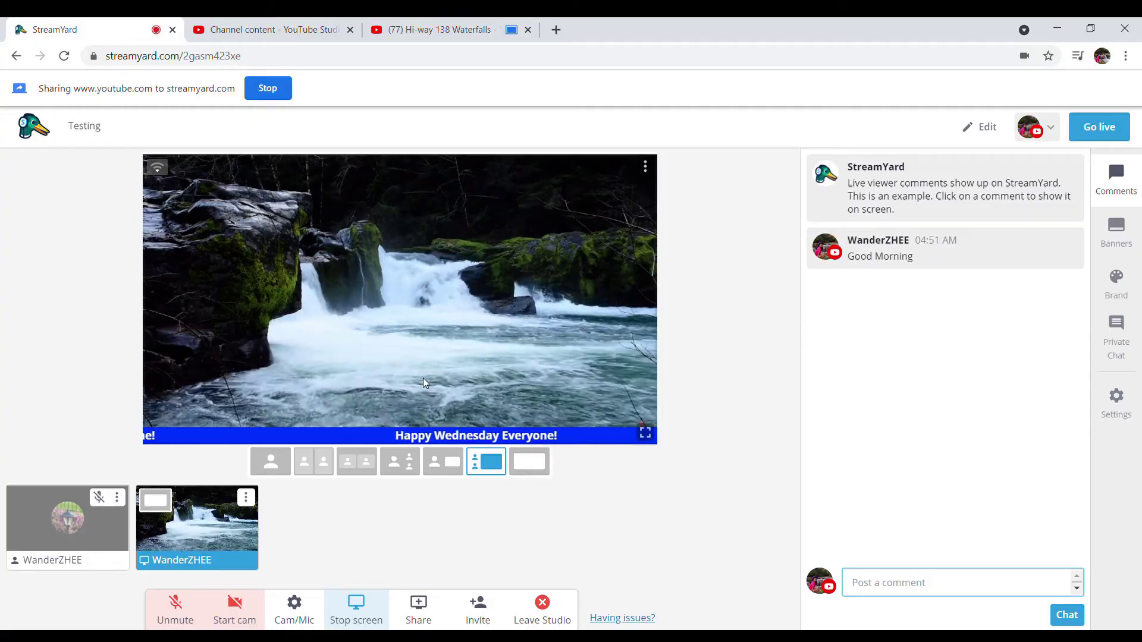
pyautogui.click(951, 249)
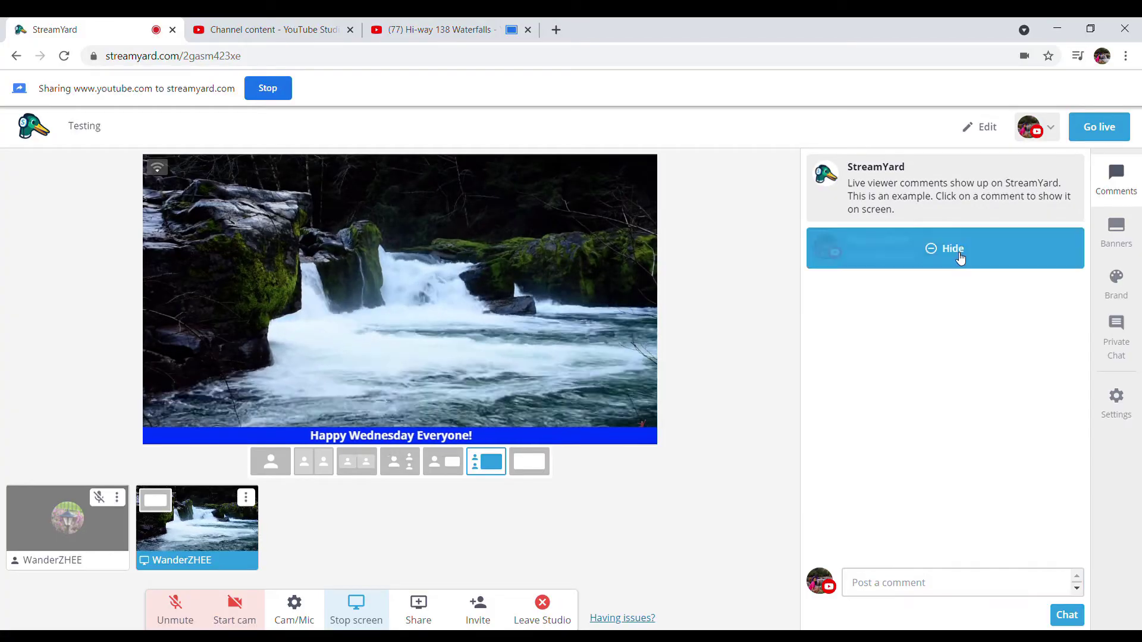
# Step: Try the Minimal and Bubble brand themes on the displayed comment and banner, and choose the Block theme
pyautogui.click(1116, 286)
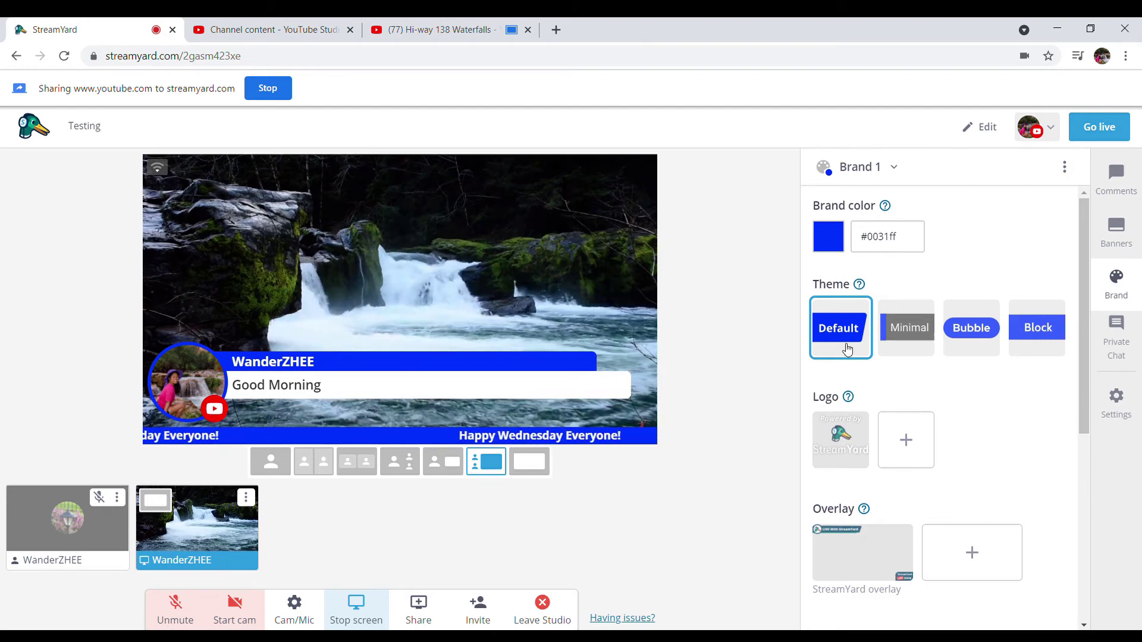
pyautogui.click(906, 348)
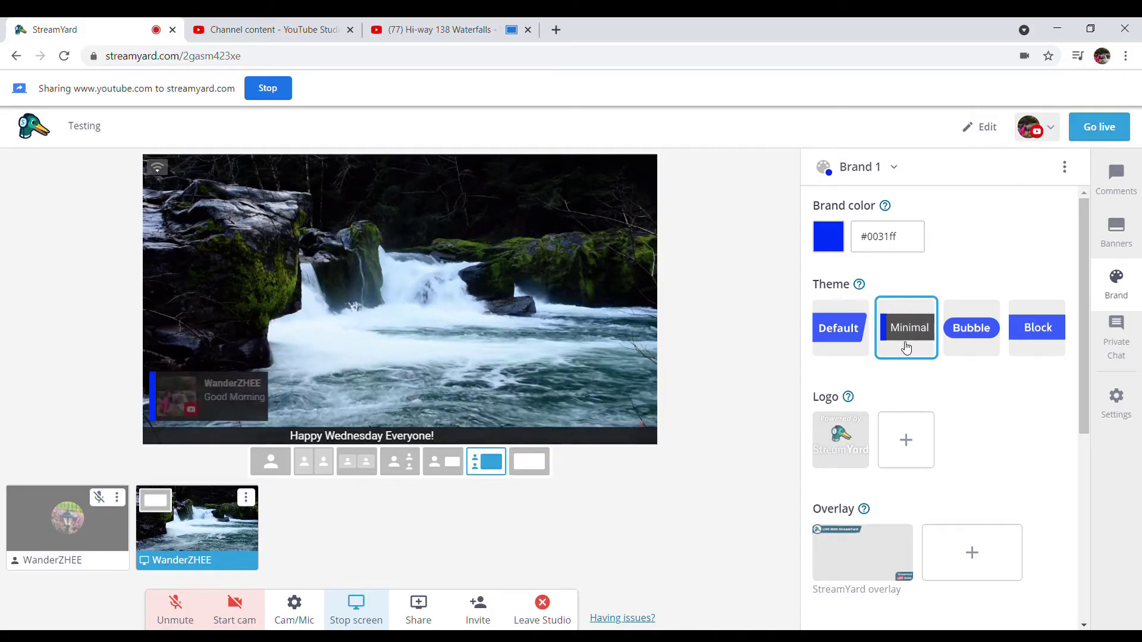
pyautogui.click(962, 340)
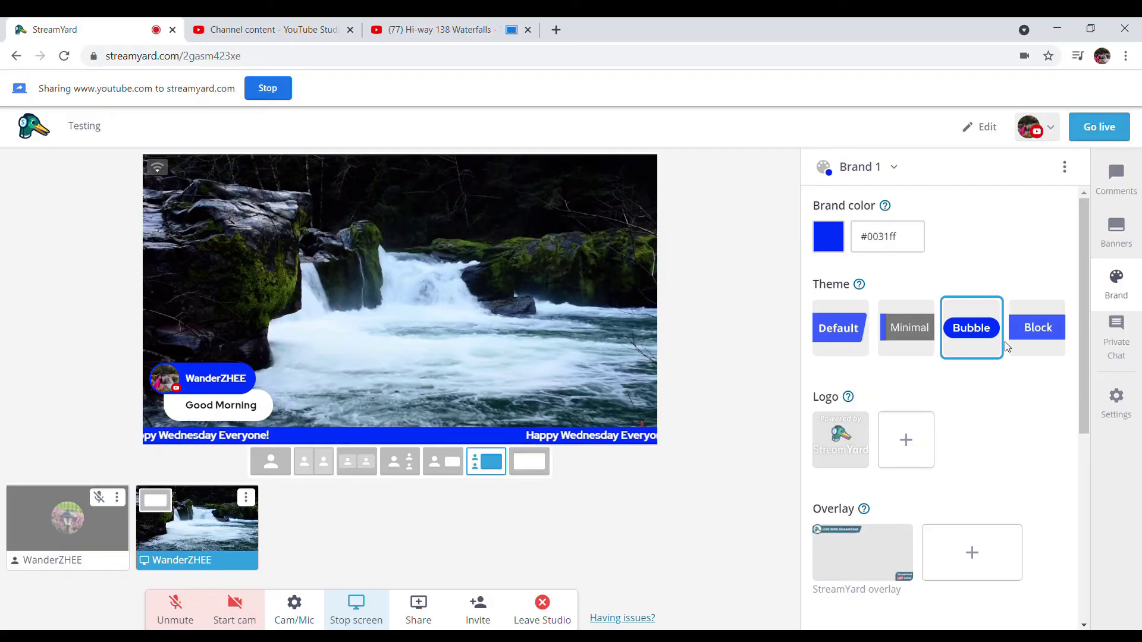
pyautogui.click(1028, 339)
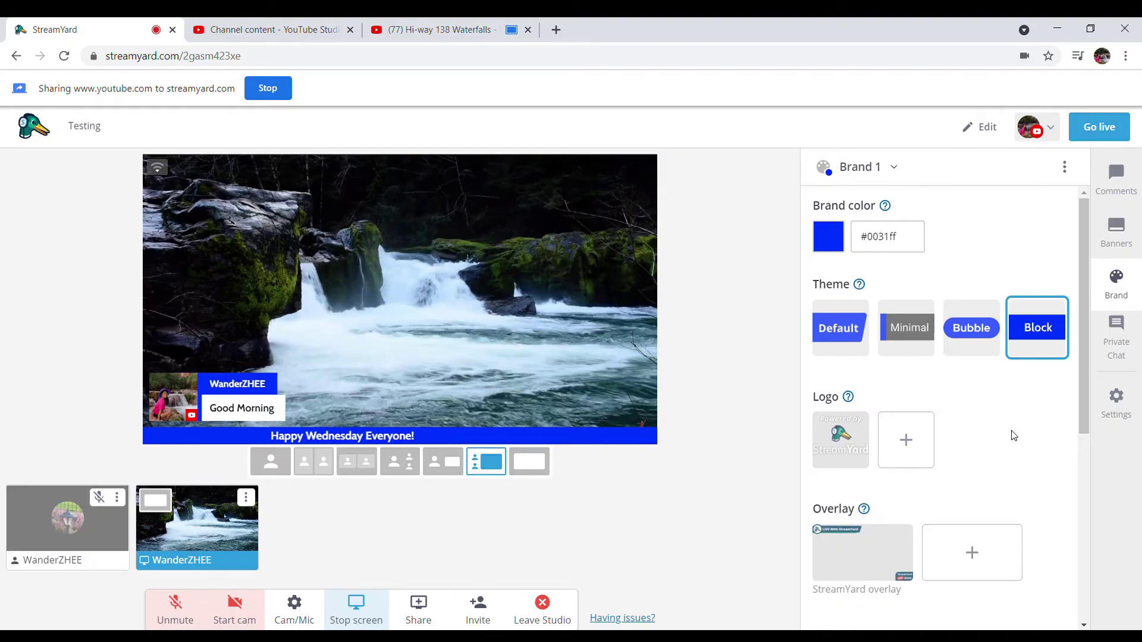
# Step: Play the Countdown video clip from the brand assets on the stream briefly and stop it
pyautogui.scroll(-4, 1013, 436)
pyautogui.scroll(-2, 1034, 438)
pyautogui.scroll(2, 1039, 434)
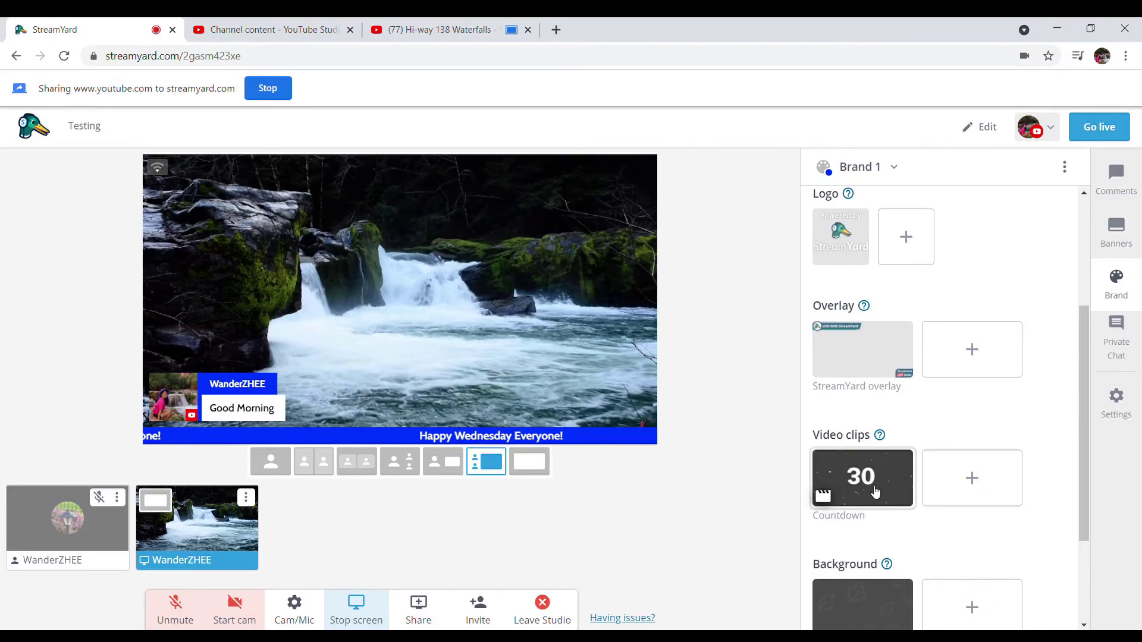
pyautogui.click(875, 492)
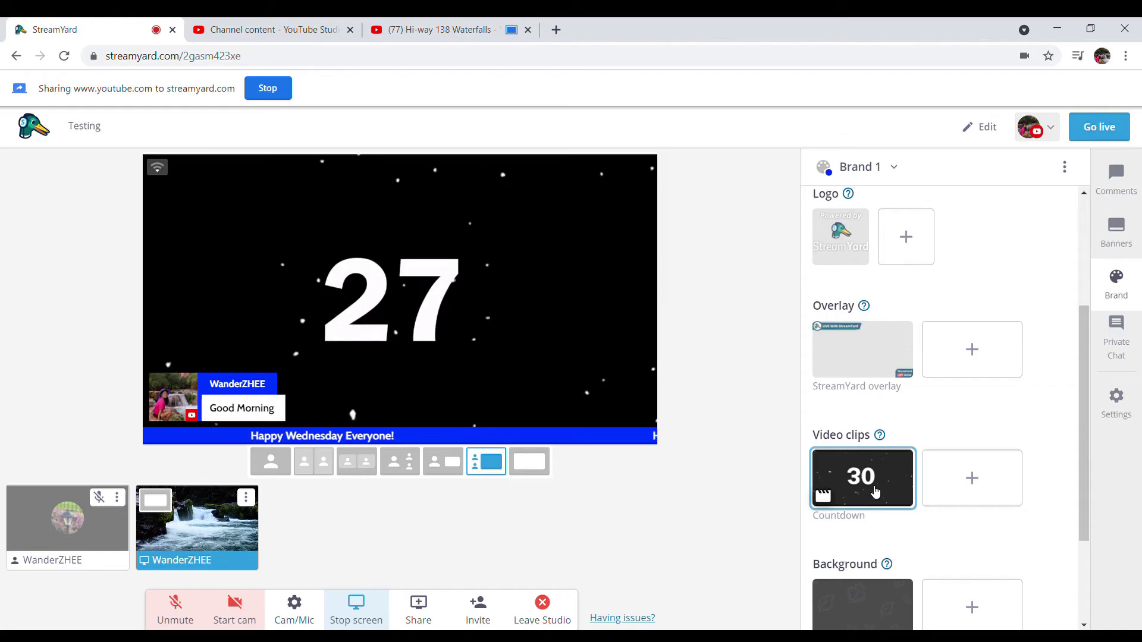
pyautogui.click(879, 487)
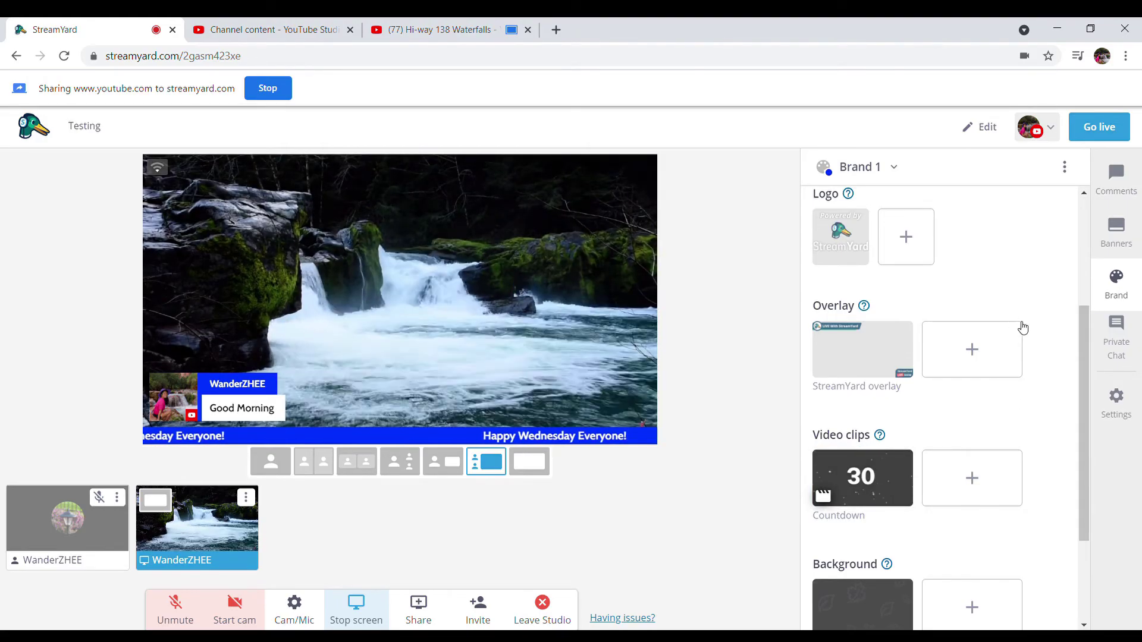
pyautogui.scroll(-3, 1022, 329)
pyautogui.scroll(3, 1024, 399)
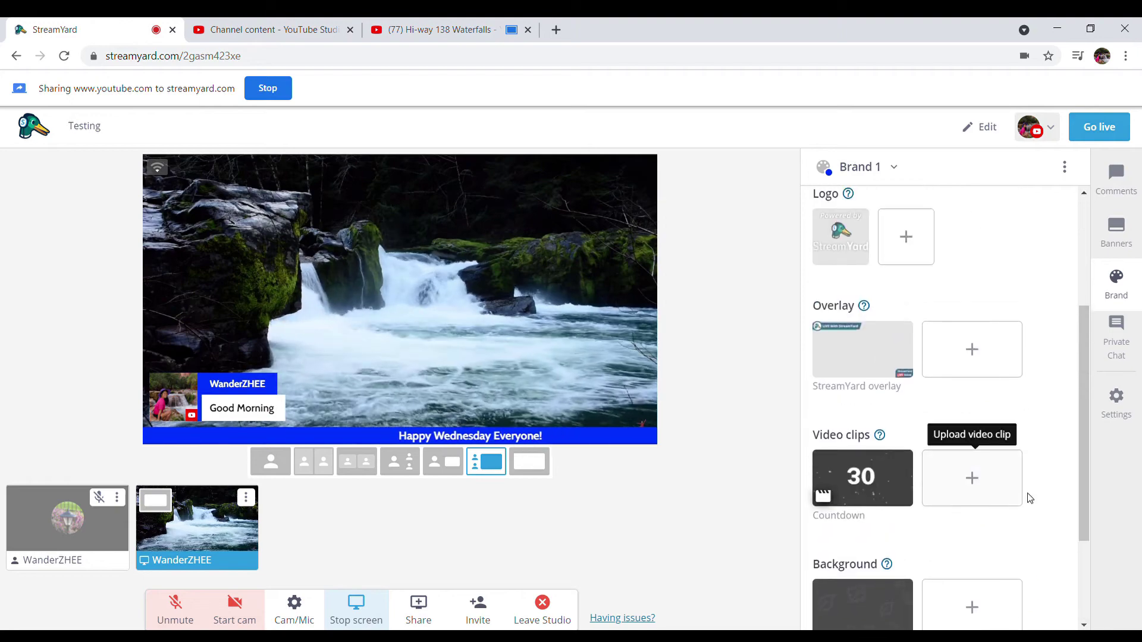
pyautogui.scroll(-1, 1030, 499)
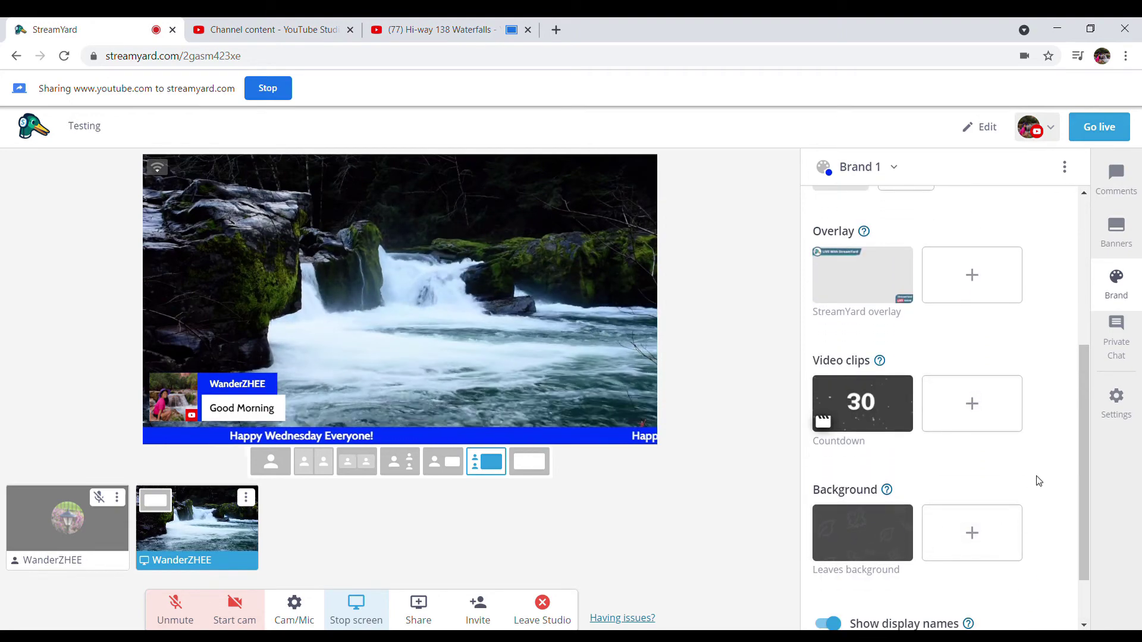
pyautogui.scroll(4, 1039, 480)
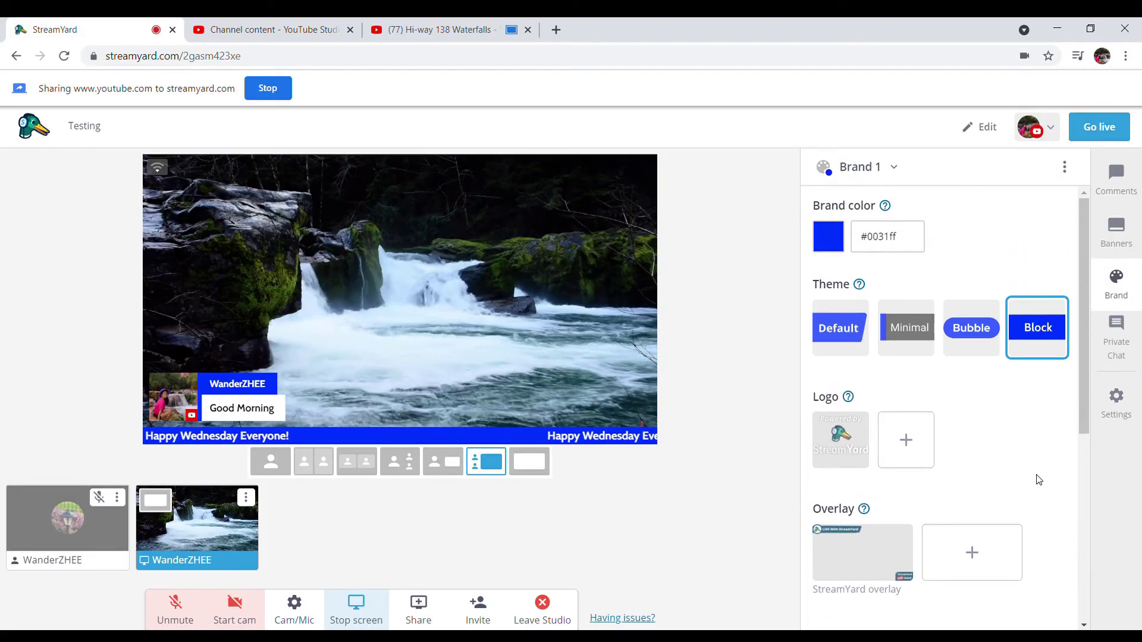